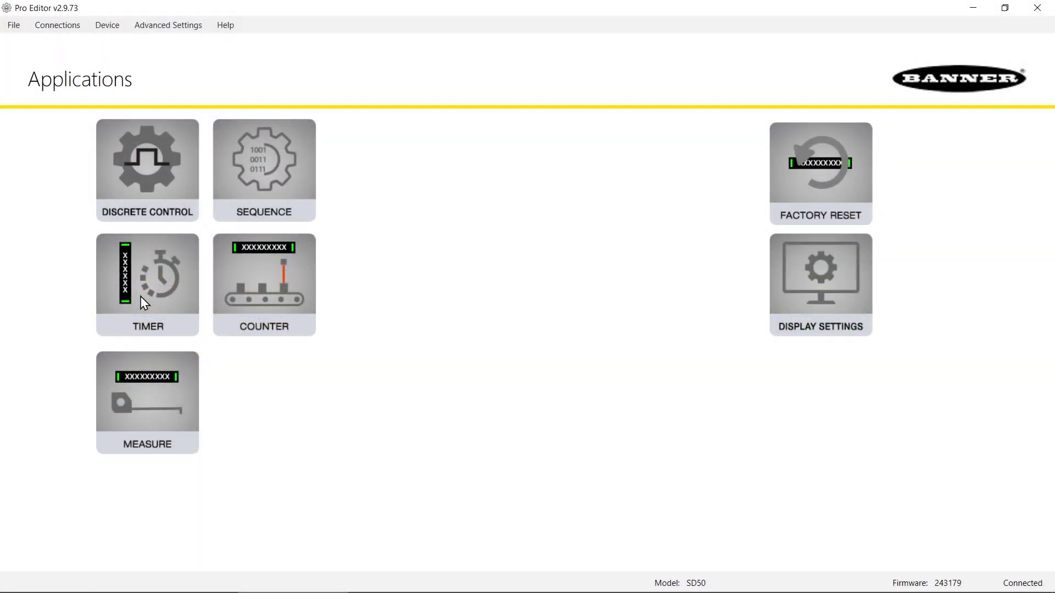
Open the TIMER application tile from the Applications screen.
{"action": "left_click", "coordinate": [141, 297]}
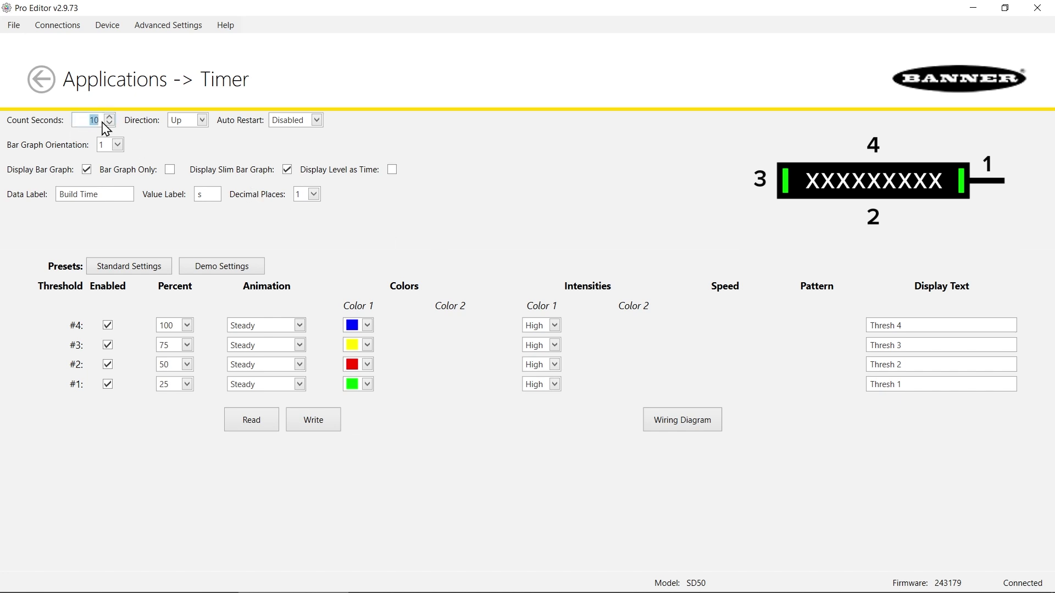
Switch the count Direction to Down for a 30-second countdown.
{"action": "left_click", "coordinate": [201, 122]}
{"action": "left_click", "coordinate": [193, 135]}
{"action": "left_click", "coordinate": [117, 146]}
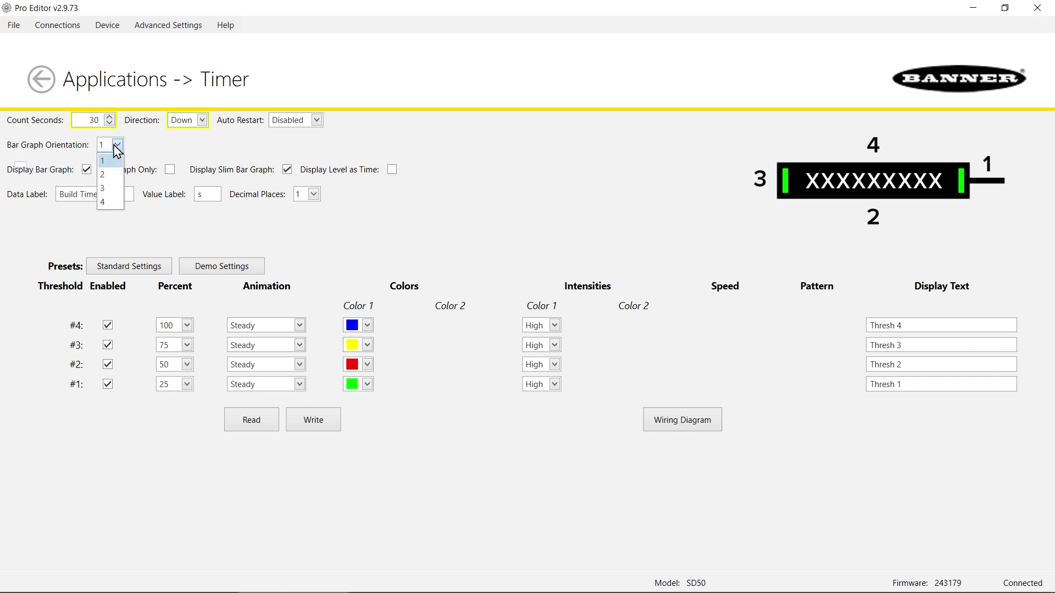
Set Bar Graph Orientation to 3 and tick Display Level as Time.
{"action": "left_click", "coordinate": [116, 197]}
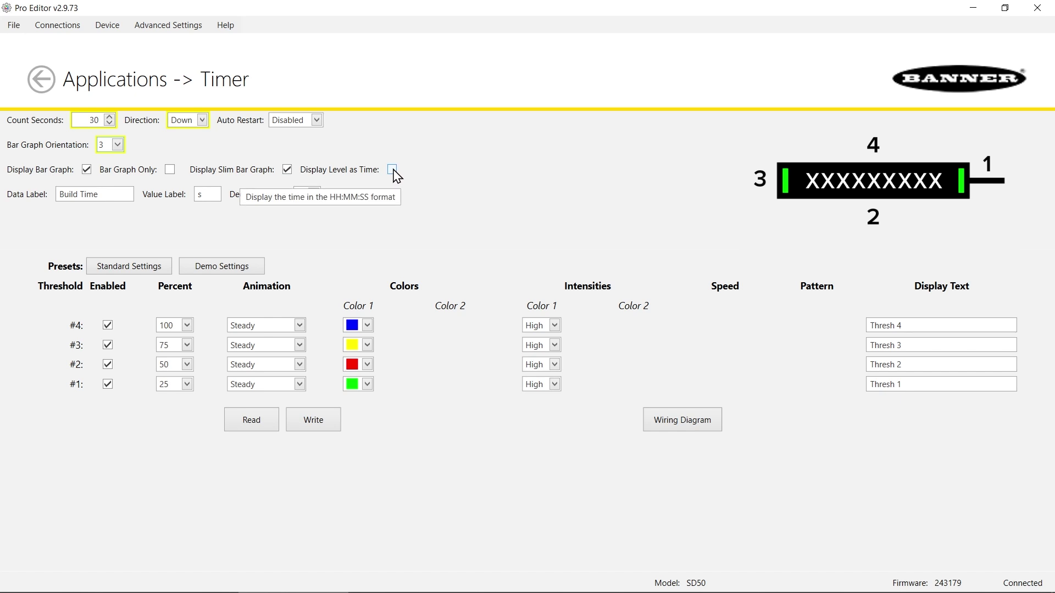
{"action": "left_click", "coordinate": [393, 172]}
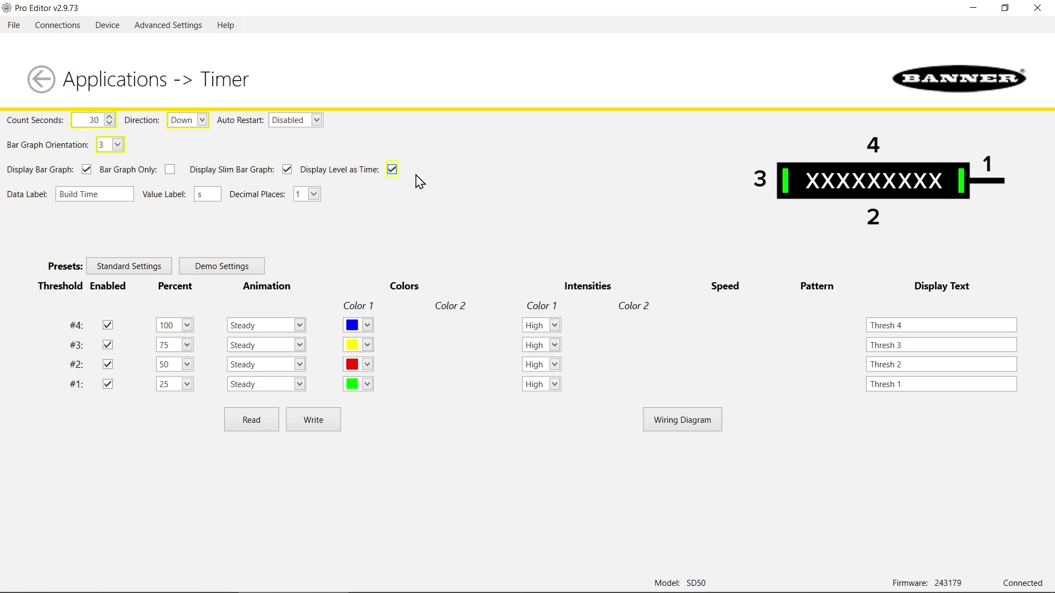
{"action": "left_click", "coordinate": [112, 194]}
Erase the 'Build Time' data label and set Decimal Places to 0.
{"action": "key", "text": "BackSpace"}
{"action": "key", "text": "BackSpace"}
{"action": "key", "text": "BackSpace"}
{"action": "key", "text": "BackSpace"}
{"action": "key", "text": "BackSpace"}
{"action": "key", "text": "BackSpace"}
{"action": "key", "text": "BackSpace"}
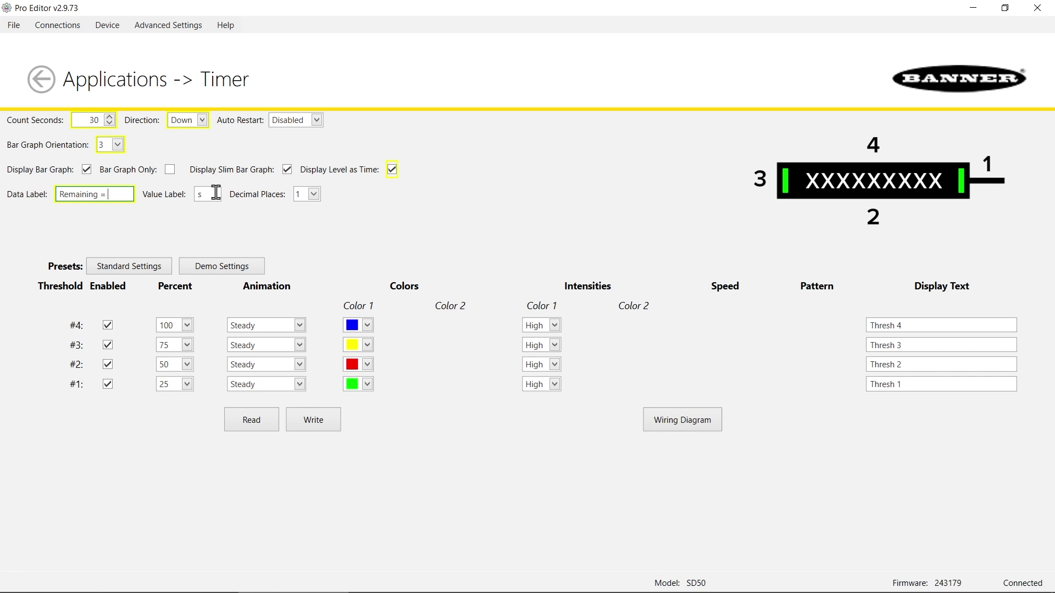
{"action": "left_click", "coordinate": [317, 195]}
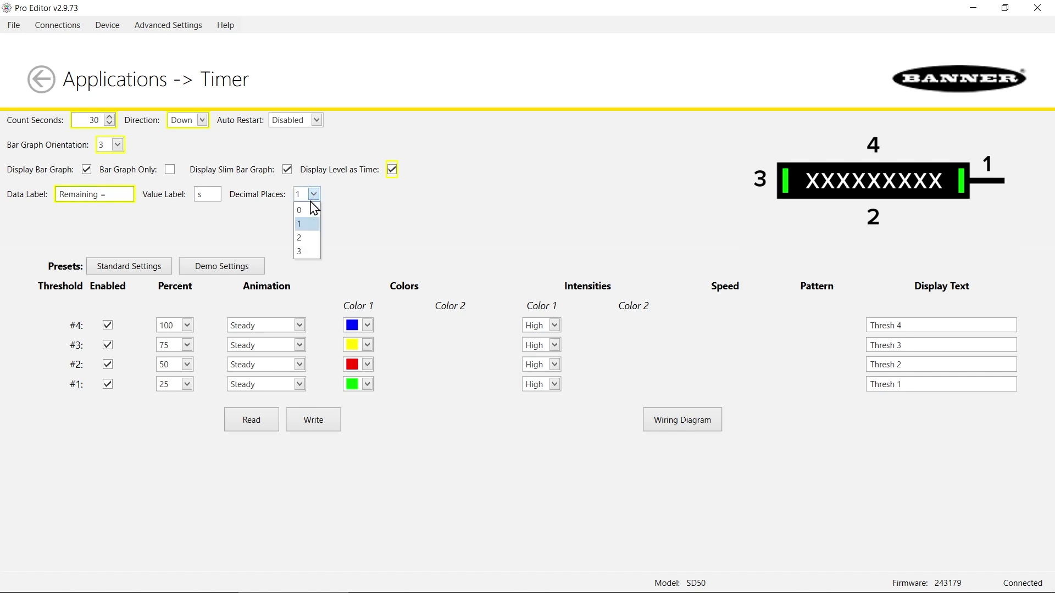
{"action": "left_click", "coordinate": [311, 208]}
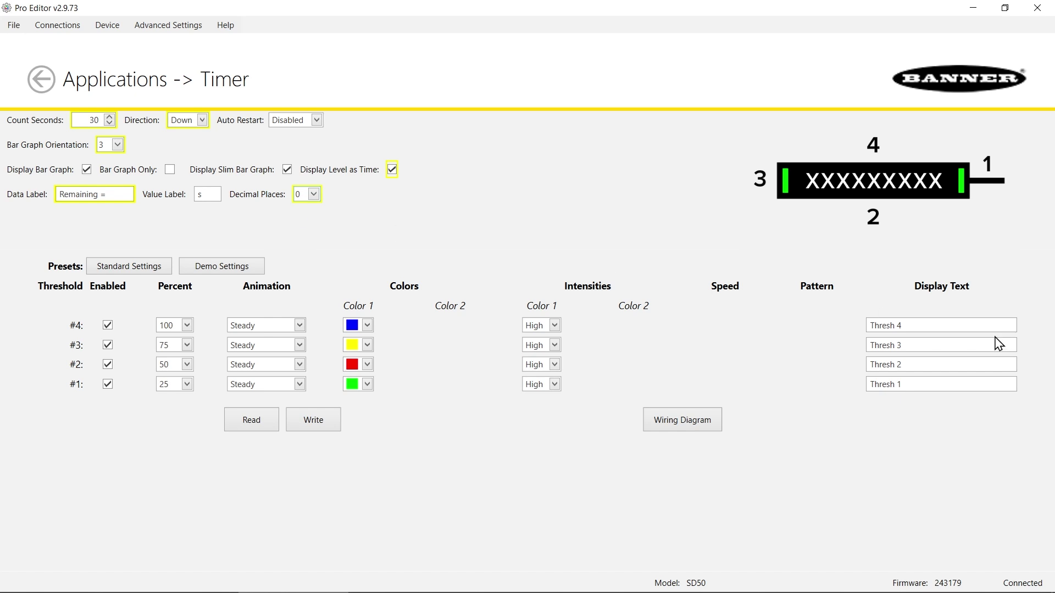
{"action": "left_click_drag", "start_coordinate": [904, 346], "coordinate": [852, 358]}
Clear the display text for thresholds #3 and #2.
{"action": "key", "text": "BackSpace"}
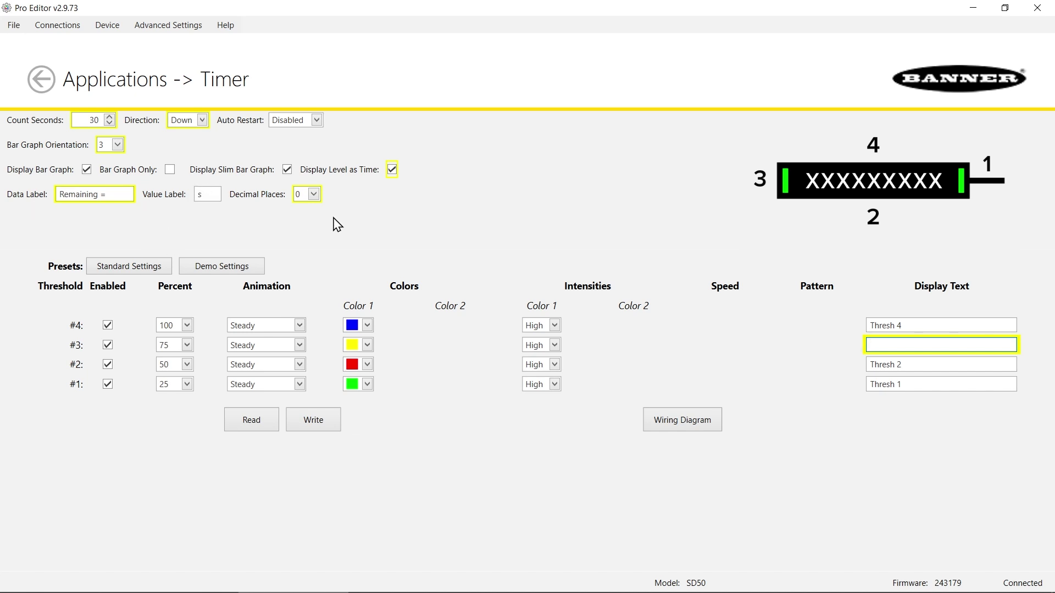
{"action": "right_click", "coordinate": [910, 365]}
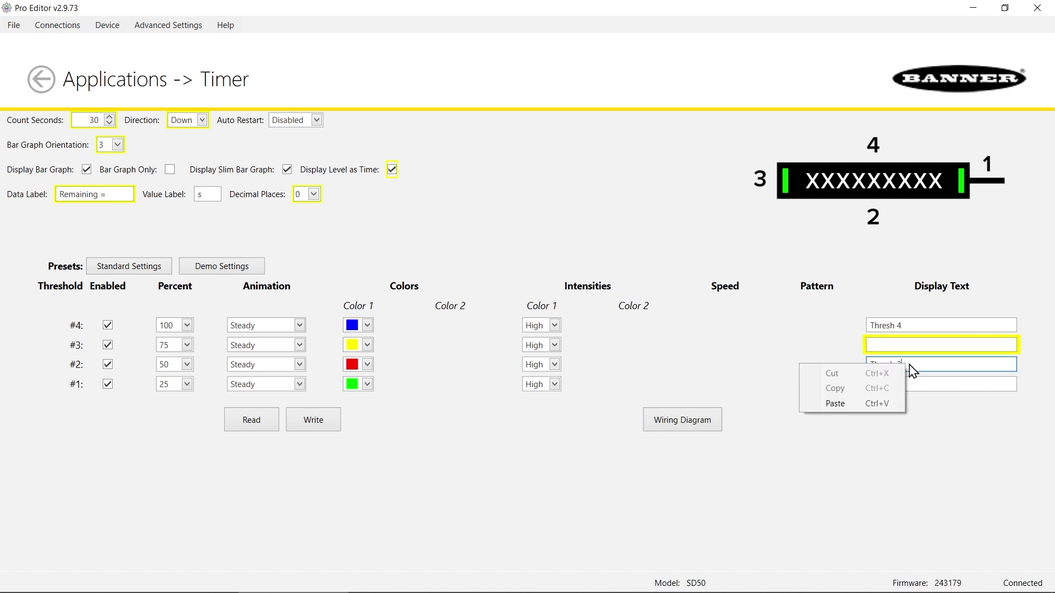
{"action": "left_click", "coordinate": [909, 364]}
{"action": "key", "text": "BackSpace"}
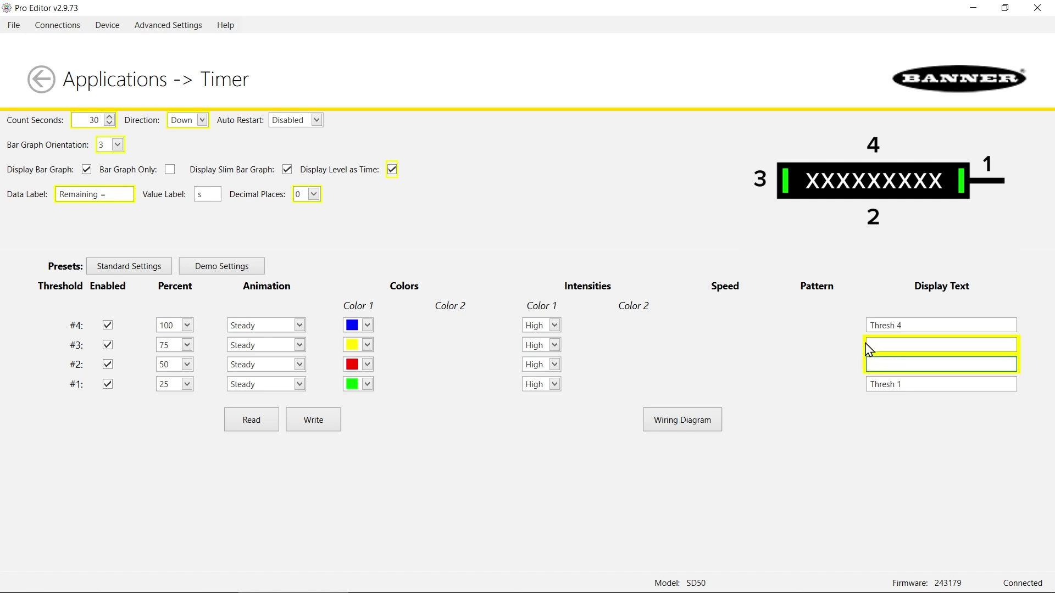
Replace threshold #4's text with 'Start' and threshold #1's with 'Complete'.
{"action": "right_click", "coordinate": [917, 328]}
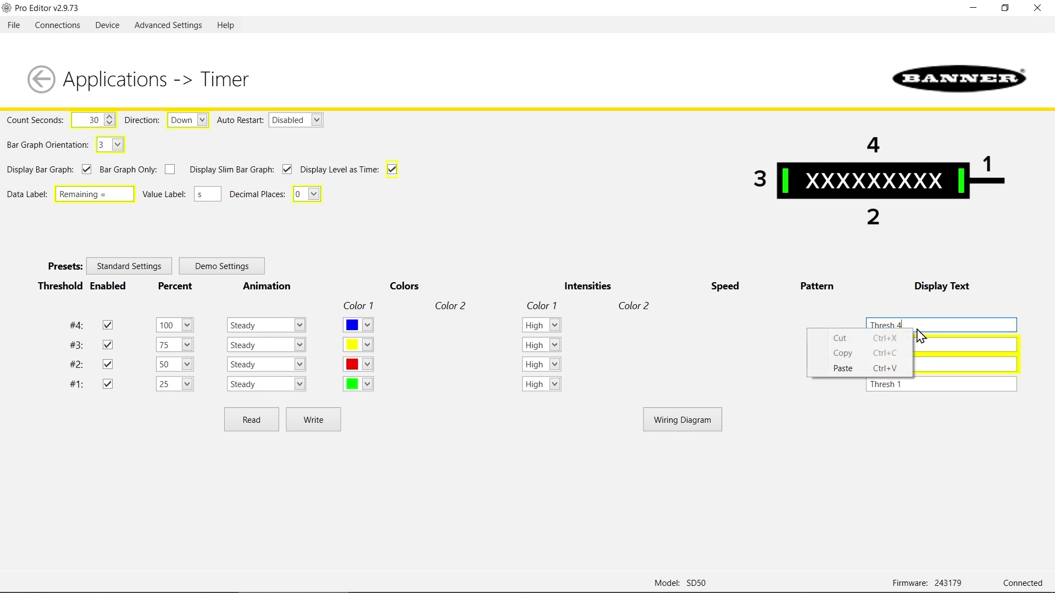
{"action": "left_click", "coordinate": [919, 326]}
{"action": "right_click", "coordinate": [918, 325]}
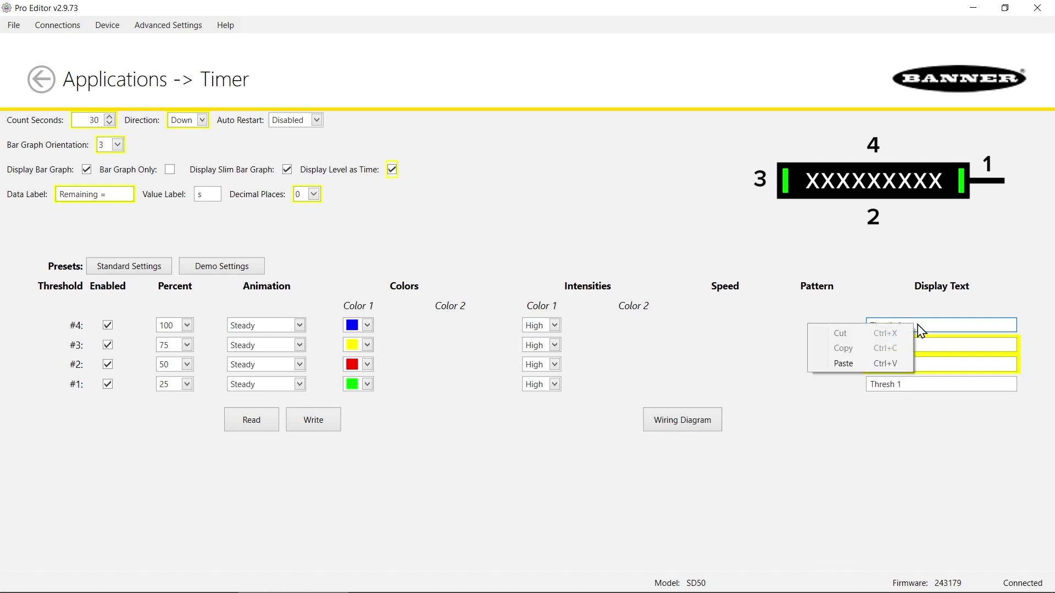
{"action": "left_click", "coordinate": [918, 325]}
{"action": "key", "text": "BackSpace"}
{"action": "key", "text": "BackSpace"}
{"action": "key", "text": "BackSpace"}
{"action": "key", "text": "BackSpace"}
{"action": "key", "text": "BackSpace"}
{"action": "key", "text": "BackSpace"}
{"action": "key", "text": "BackSpace"}
{"action": "key", "text": "BackSpace"}
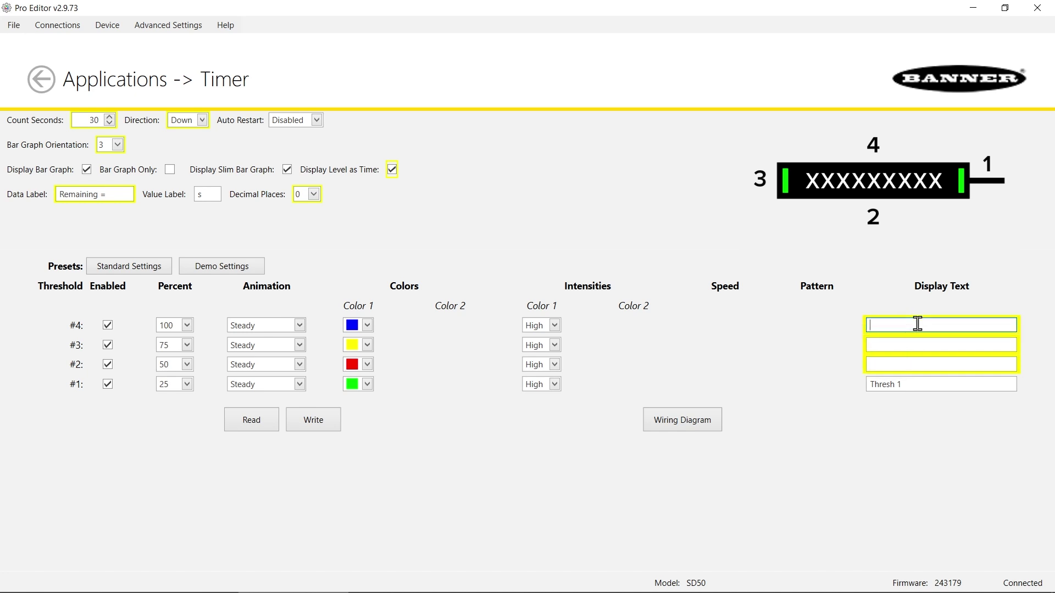
{"action": "type", "text": "Start"}
{"action": "left_click", "coordinate": [913, 382]}
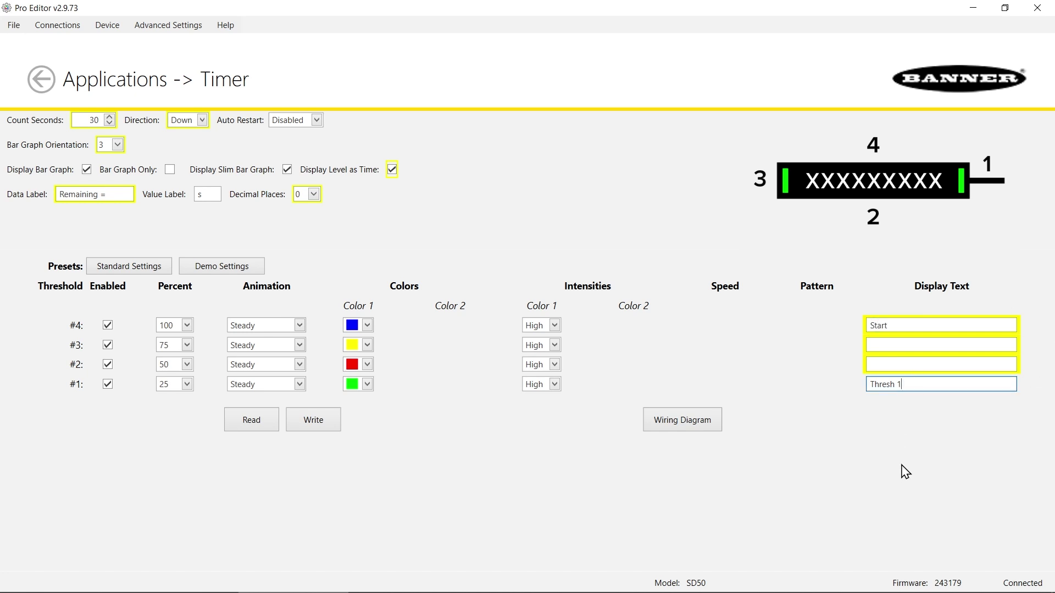
{"action": "key", "text": "BackSpace"}
{"action": "key", "text": "BackSpace"}
{"action": "key", "text": "BackSpace"}
{"action": "key", "text": "BackSpace"}
{"action": "key", "text": "BackSpace"}
{"action": "key", "text": "BackSpace"}
{"action": "key", "text": "BackSpace"}
{"action": "key", "text": "BackSpace"}
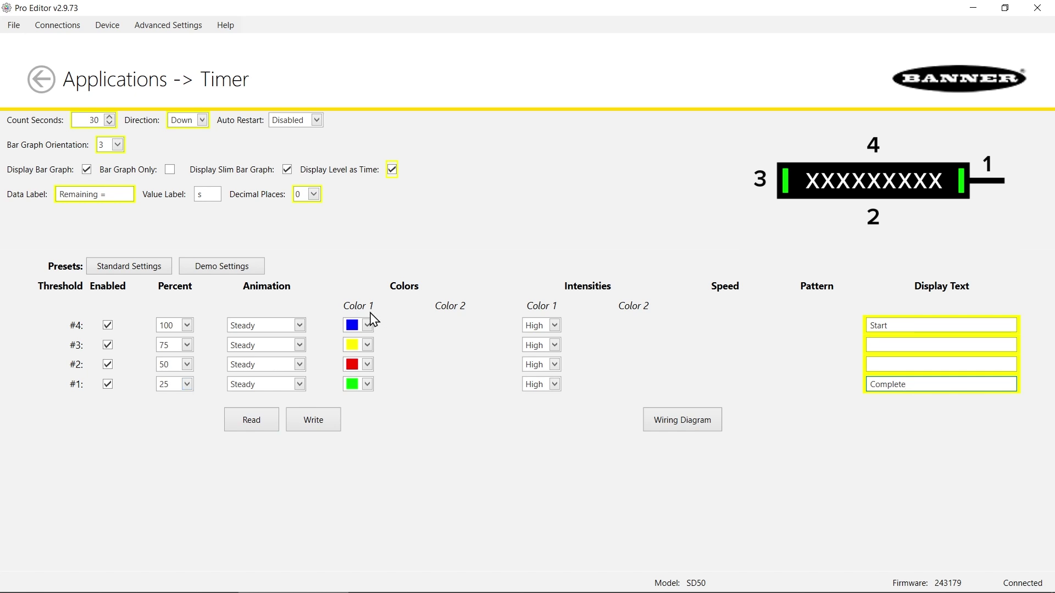
Set threshold colours: #4 green, #3 yellow, #2 red.
{"action": "left_click", "coordinate": [300, 325]}
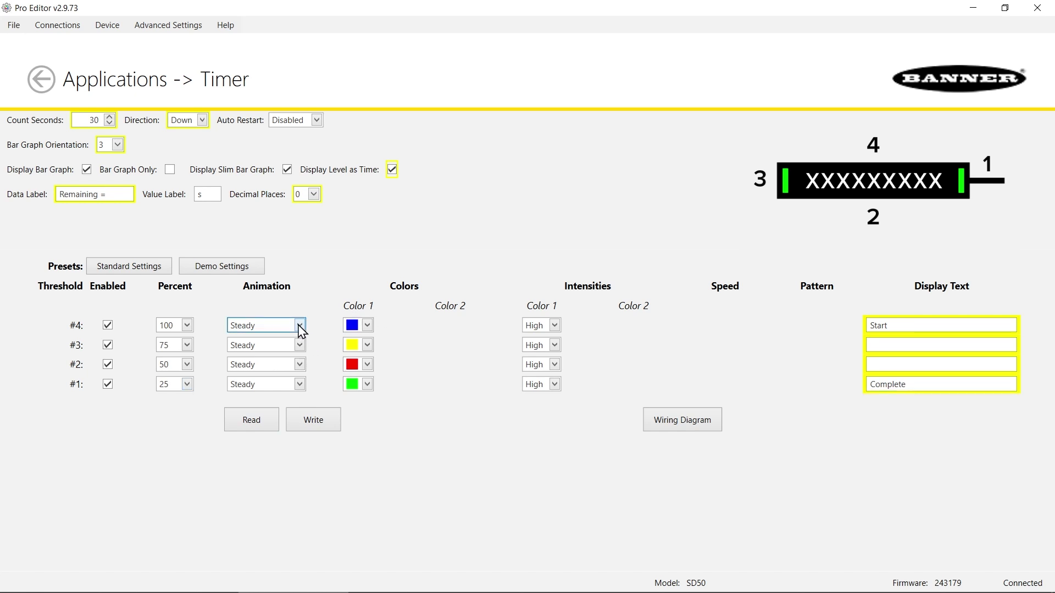
{"action": "left_click", "coordinate": [352, 329]}
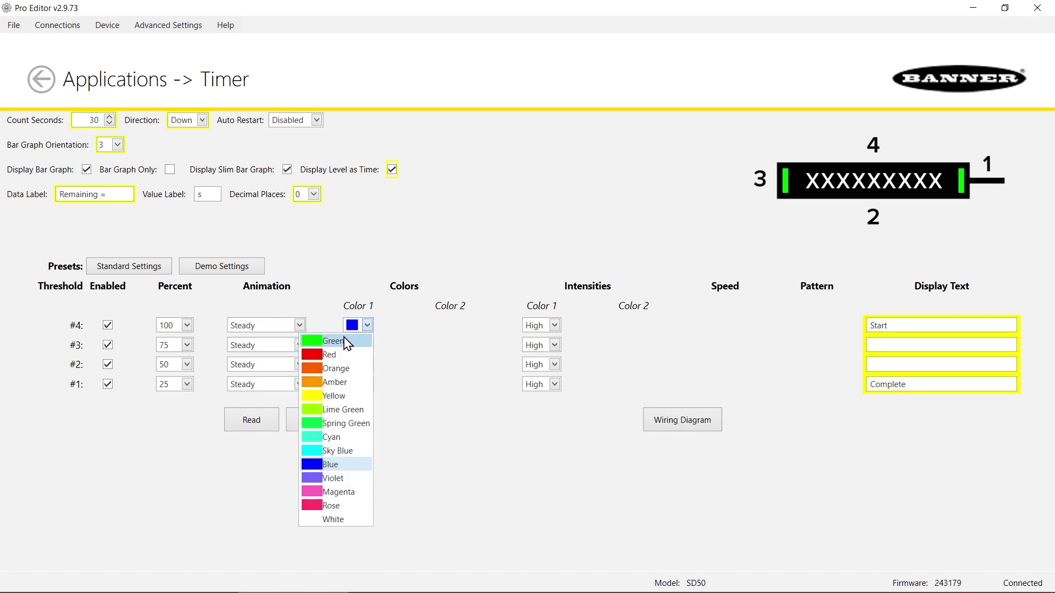
{"action": "left_click", "coordinate": [347, 341]}
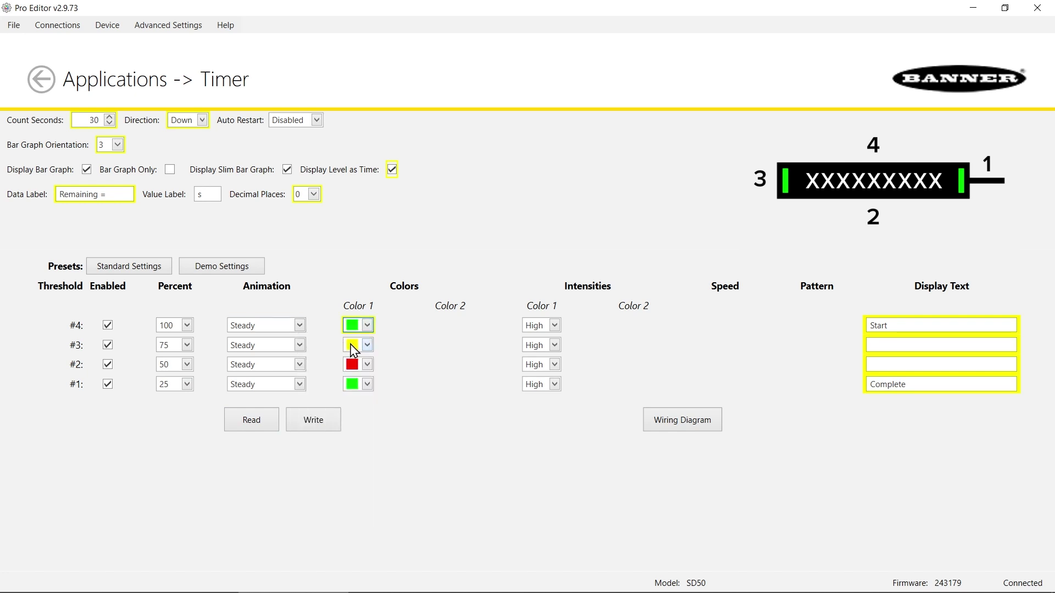
{"action": "left_click", "coordinate": [358, 349]}
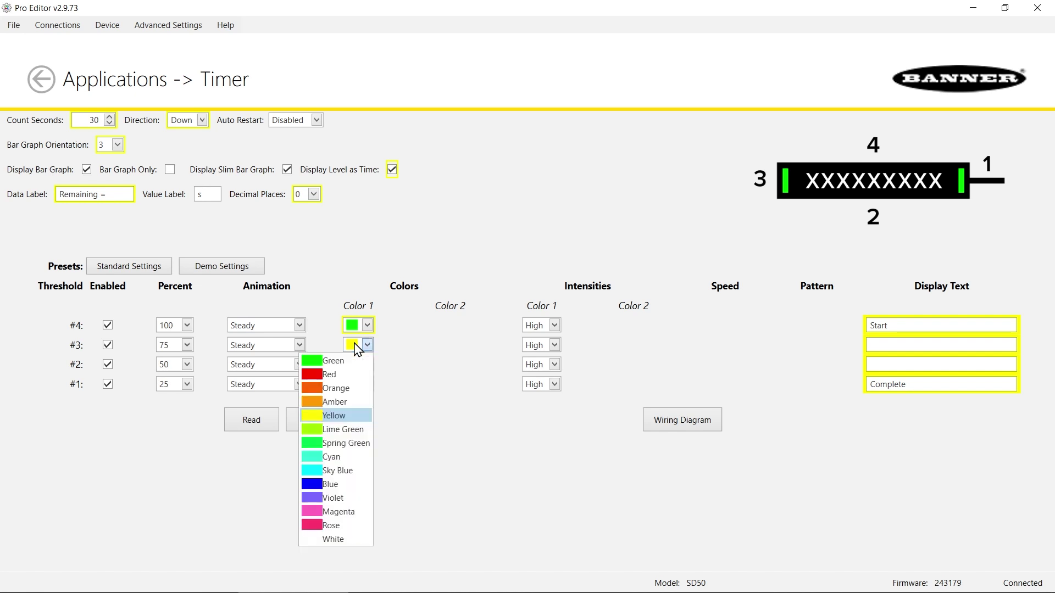
{"action": "left_click", "coordinate": [329, 417]}
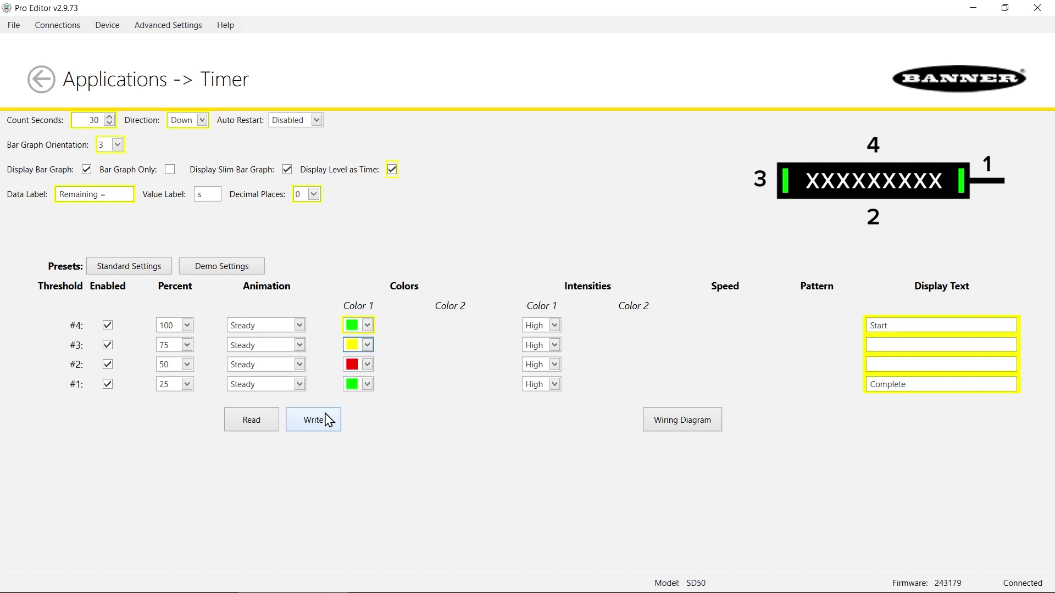
{"action": "left_click", "coordinate": [367, 365]}
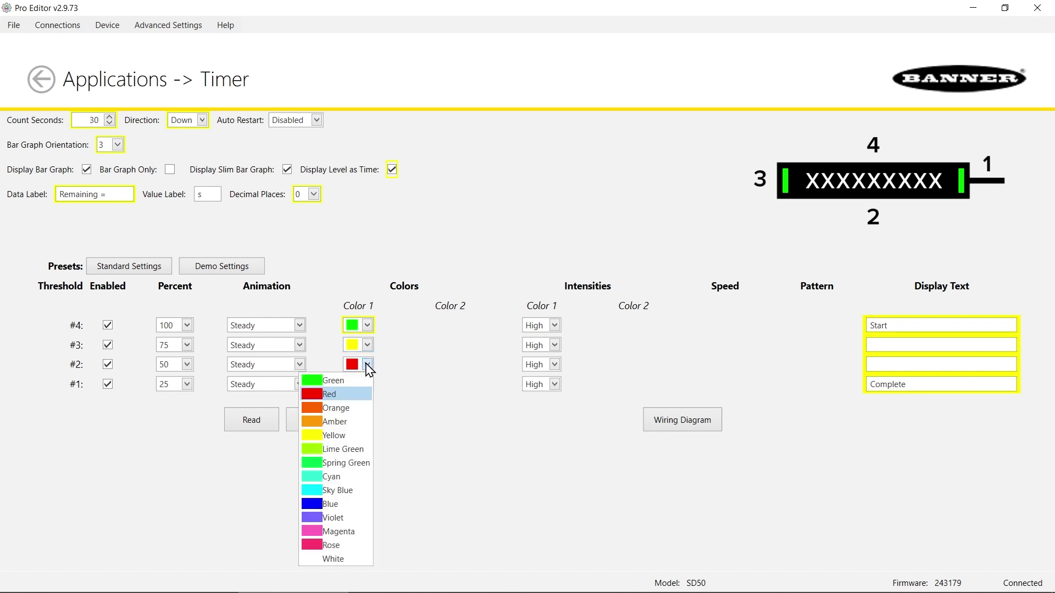
{"action": "left_click", "coordinate": [301, 368]}
Give threshold #2 the Intensity Sweep animation and change threshold #1's colour to Red.
{"action": "left_click", "coordinate": [300, 366]}
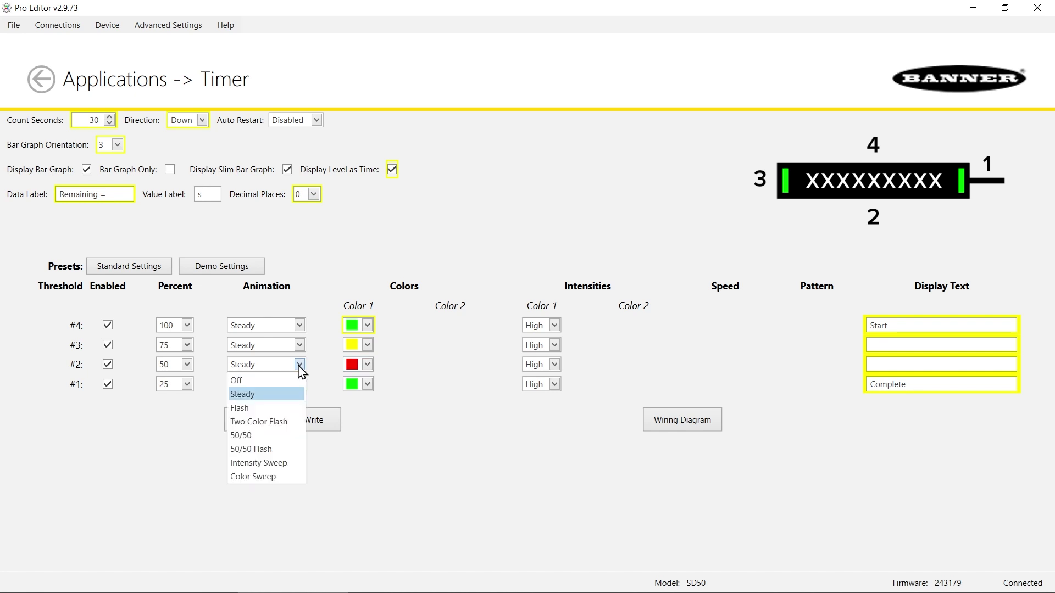
{"action": "left_click", "coordinate": [269, 465]}
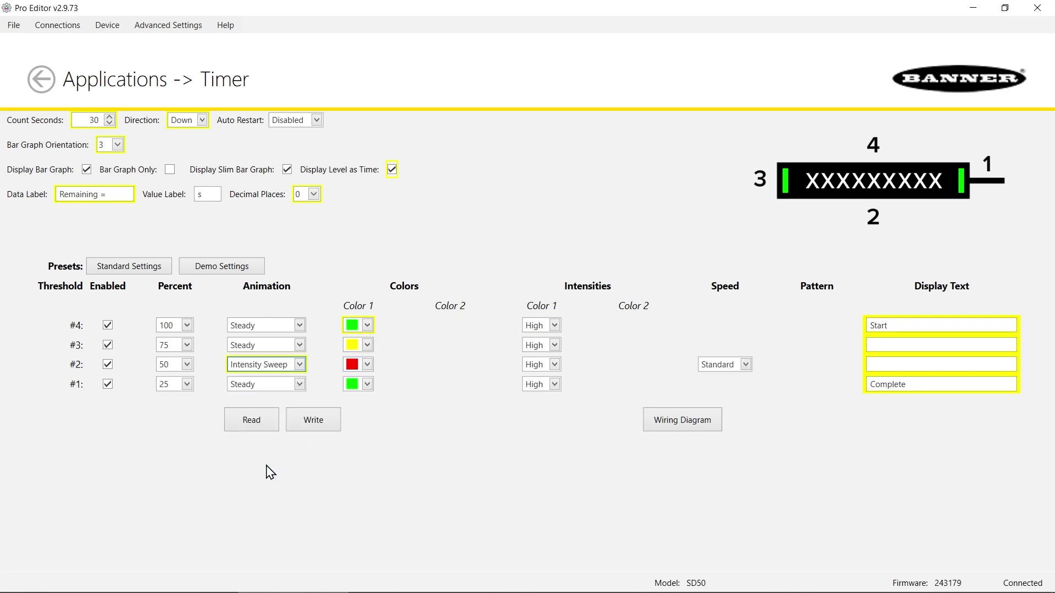
{"action": "left_click", "coordinate": [367, 365]}
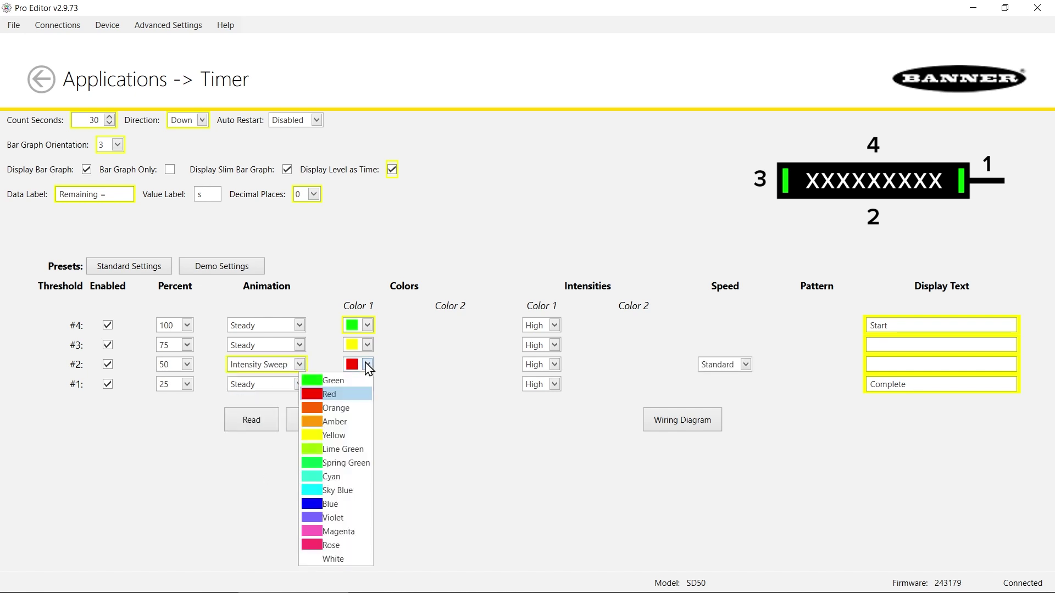
{"action": "left_click", "coordinate": [351, 390]}
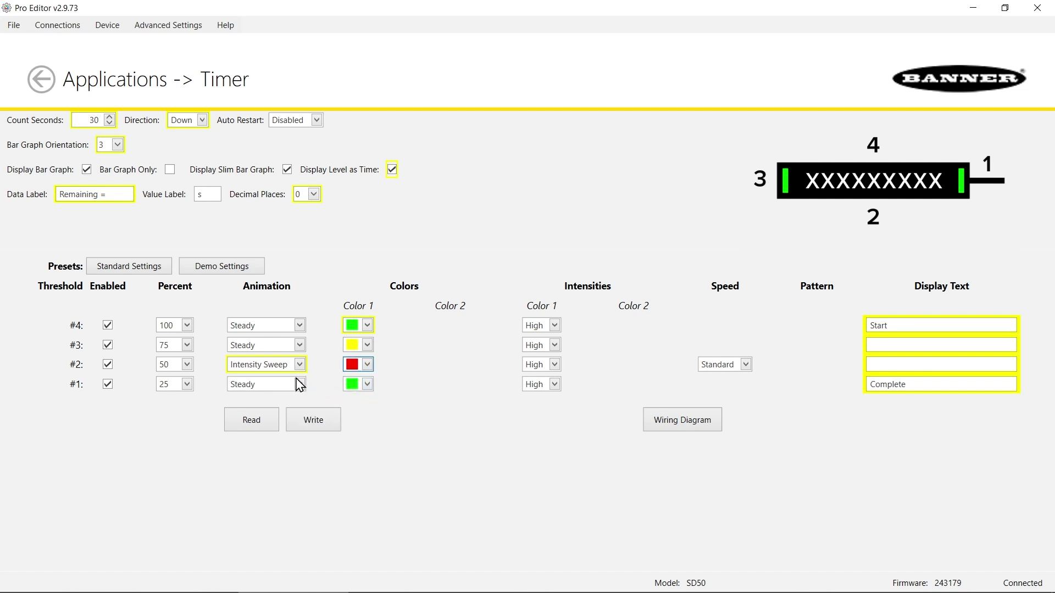
{"action": "left_click", "coordinate": [368, 385]}
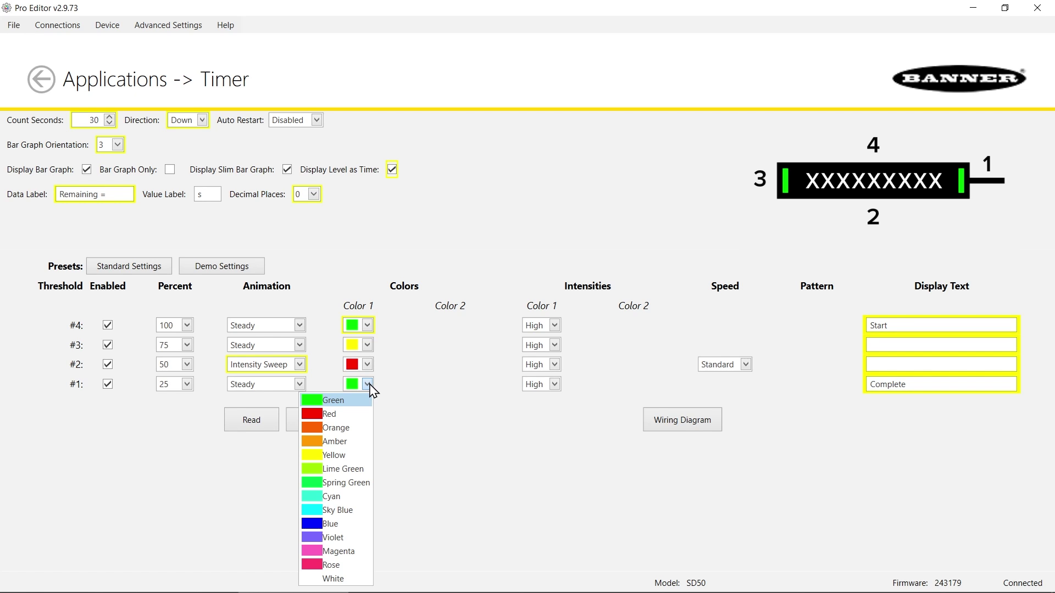
{"action": "left_click", "coordinate": [346, 413]}
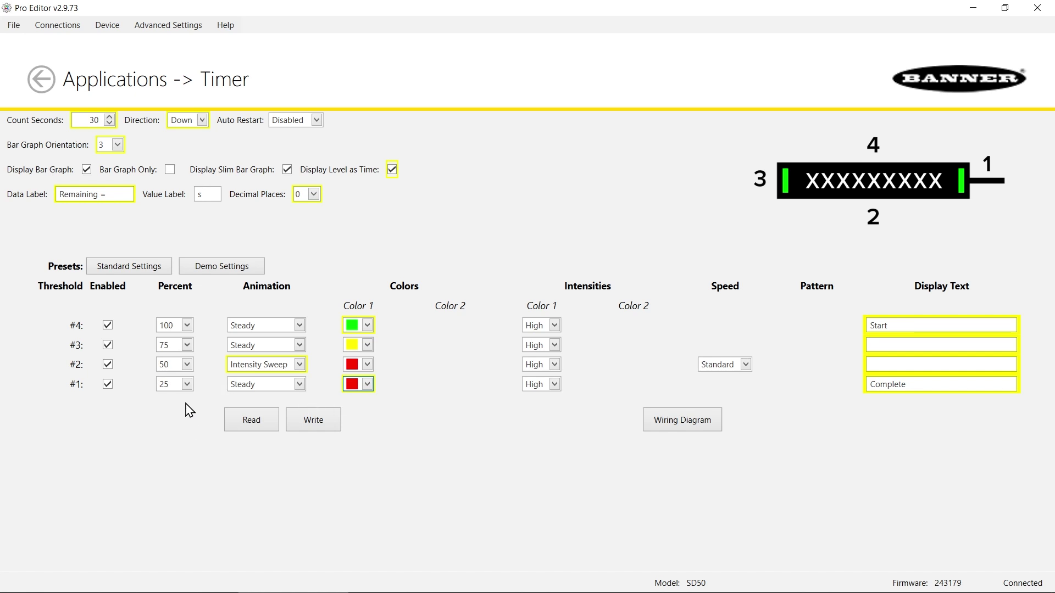
{"action": "left_click", "coordinate": [187, 385]}
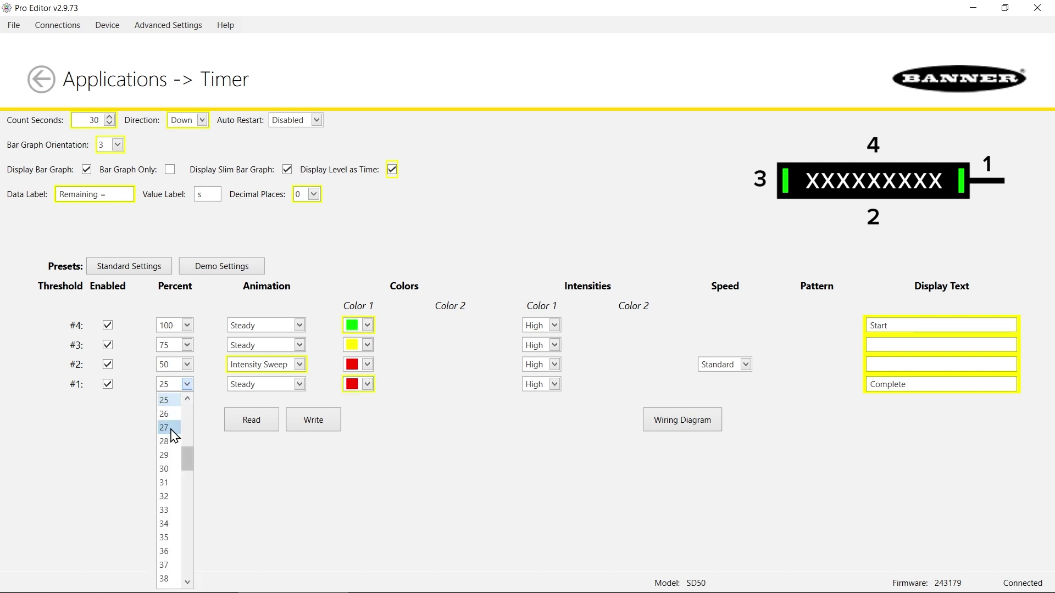
Pick 3, 17 and 90 from the Percent dropdowns of thresholds #1, #2 and #3.
{"action": "scroll", "coordinate": [174, 437], "scroll_direction": "up", "scroll_amount": 9}
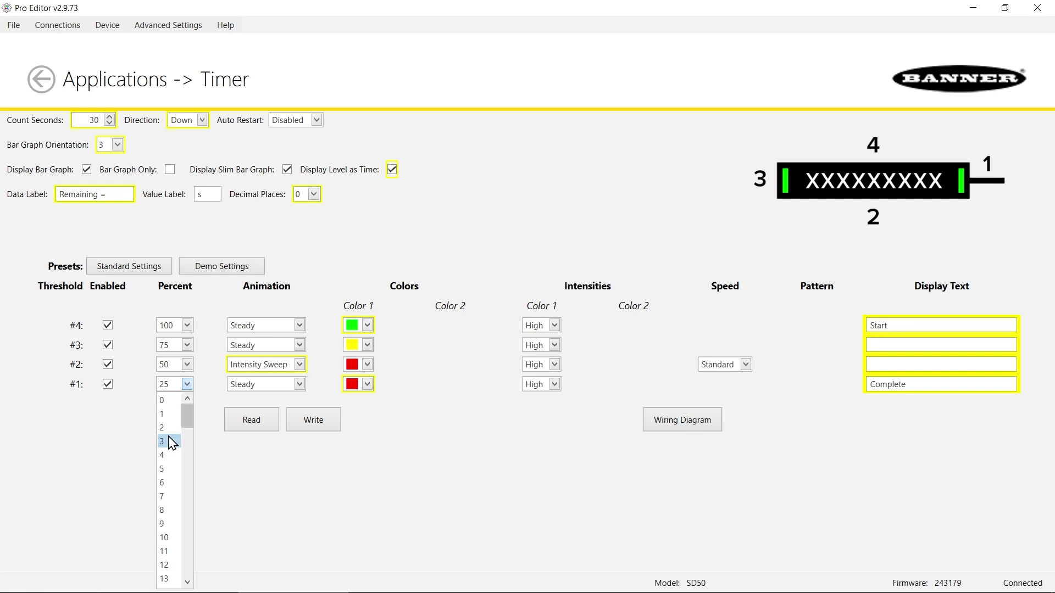
{"action": "left_click", "coordinate": [169, 441]}
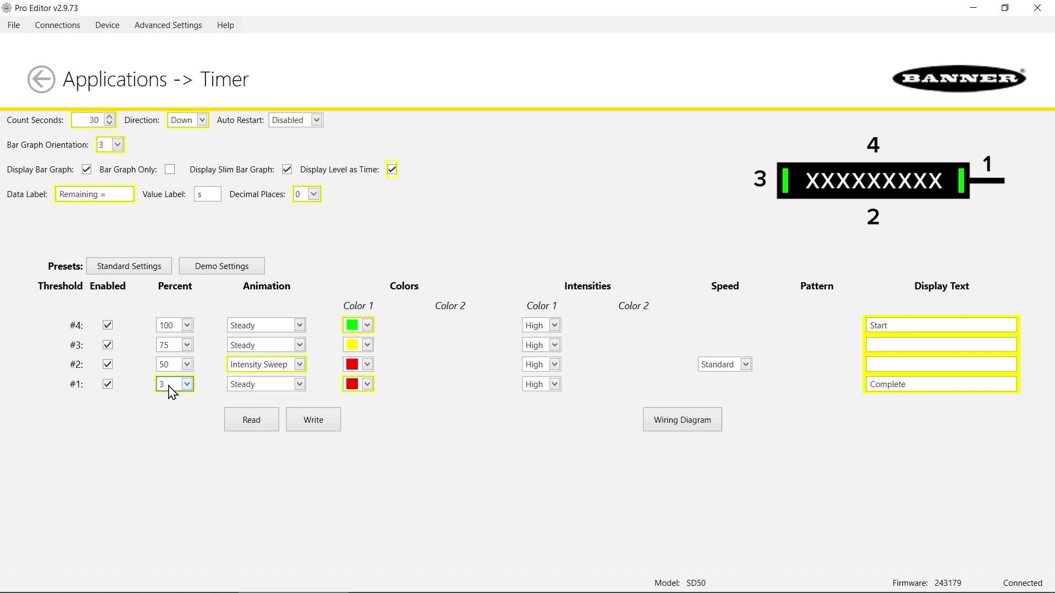
{"action": "mouse_move", "coordinate": [173, 394]}
{"action": "left_click", "coordinate": [188, 365]}
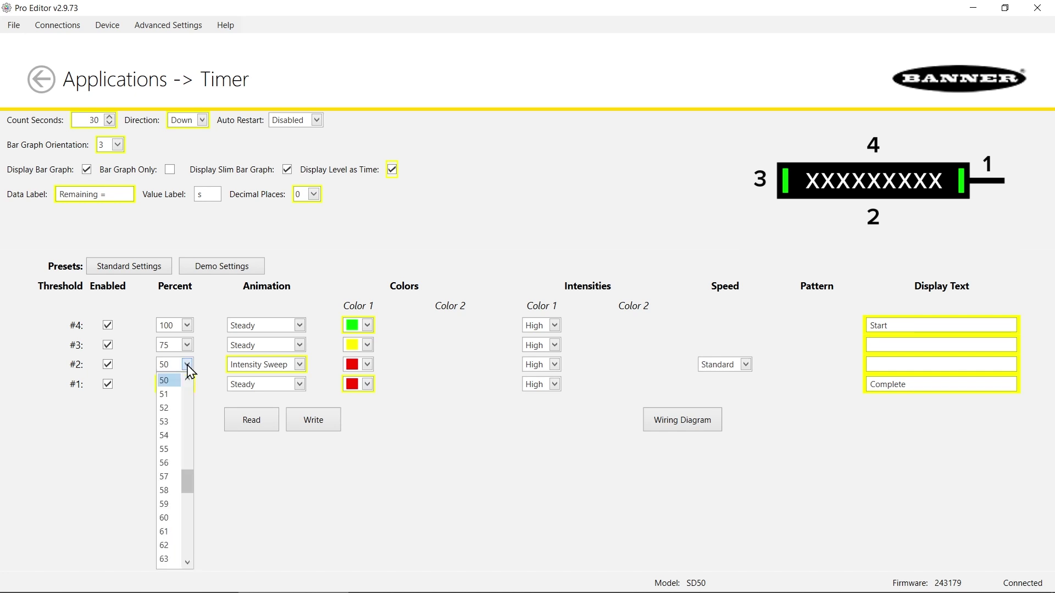
{"action": "scroll", "coordinate": [183, 412], "scroll_direction": "up", "scroll_amount": 17}
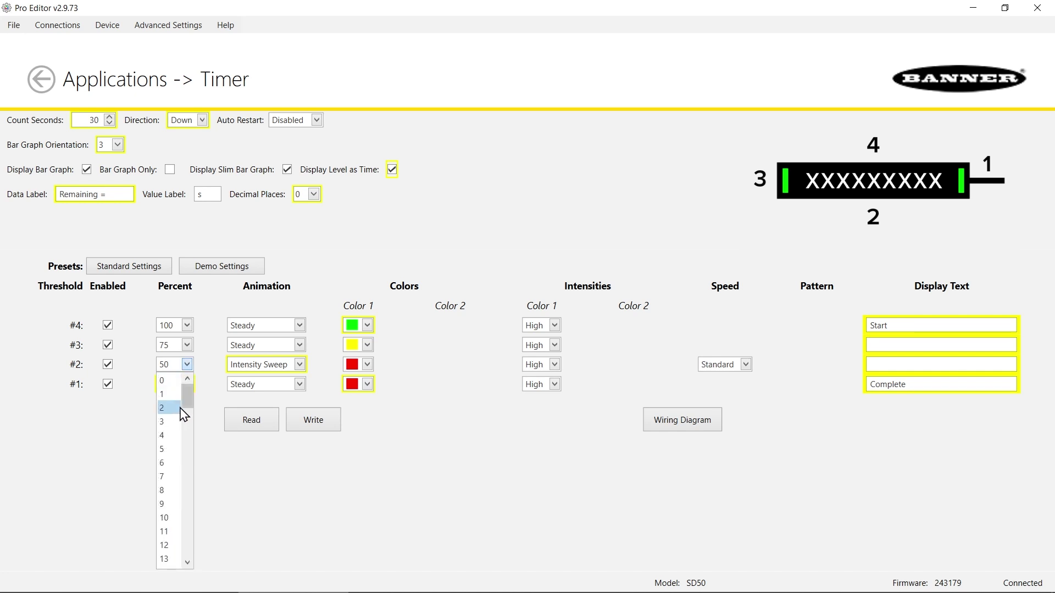
{"action": "scroll", "coordinate": [183, 412], "scroll_direction": "down", "scroll_amount": 3}
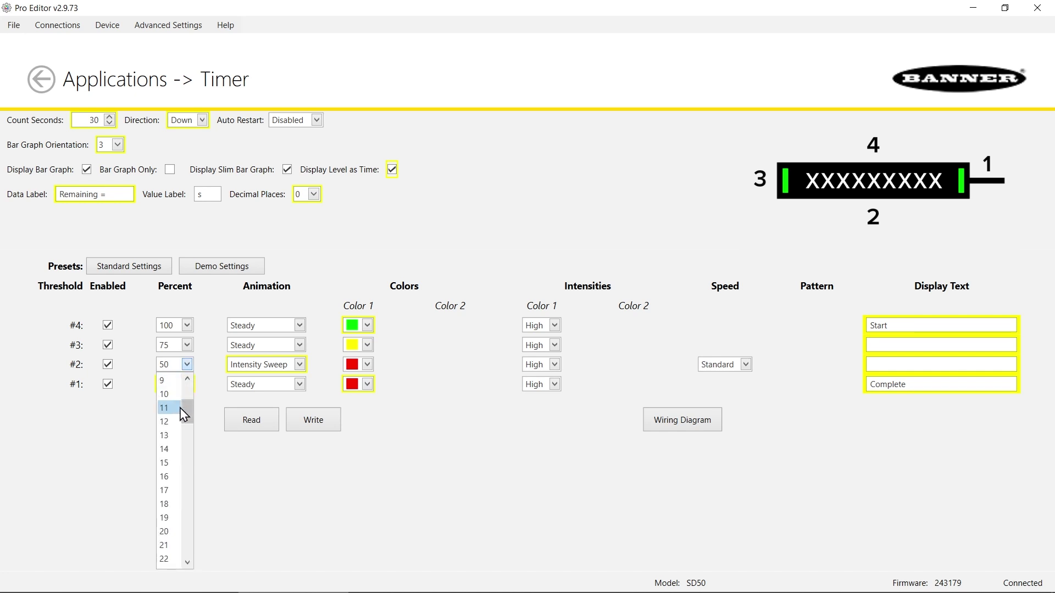
{"action": "left_click", "coordinate": [175, 496]}
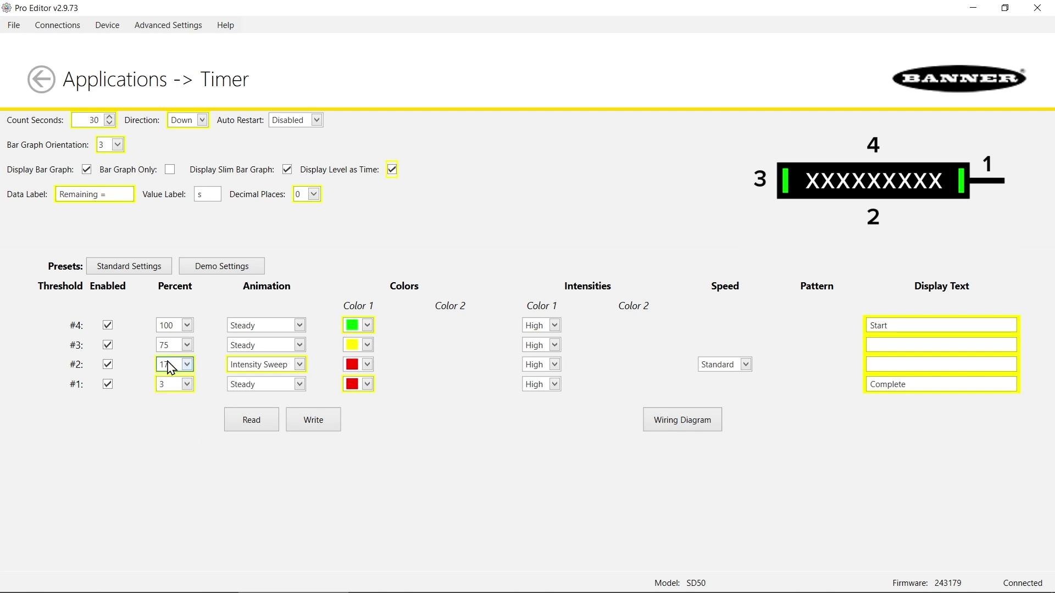
{"action": "mouse_move", "coordinate": [170, 367]}
{"action": "mouse_move", "coordinate": [171, 349]}
{"action": "left_click", "coordinate": [186, 346]}
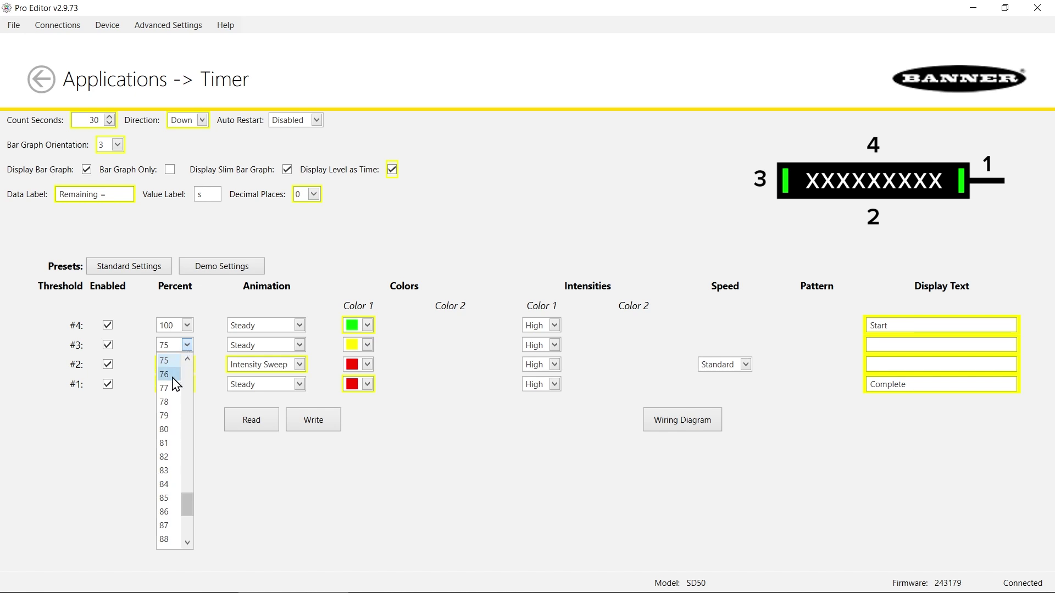
{"action": "scroll", "coordinate": [172, 396], "scroll_direction": "down", "scroll_amount": 4}
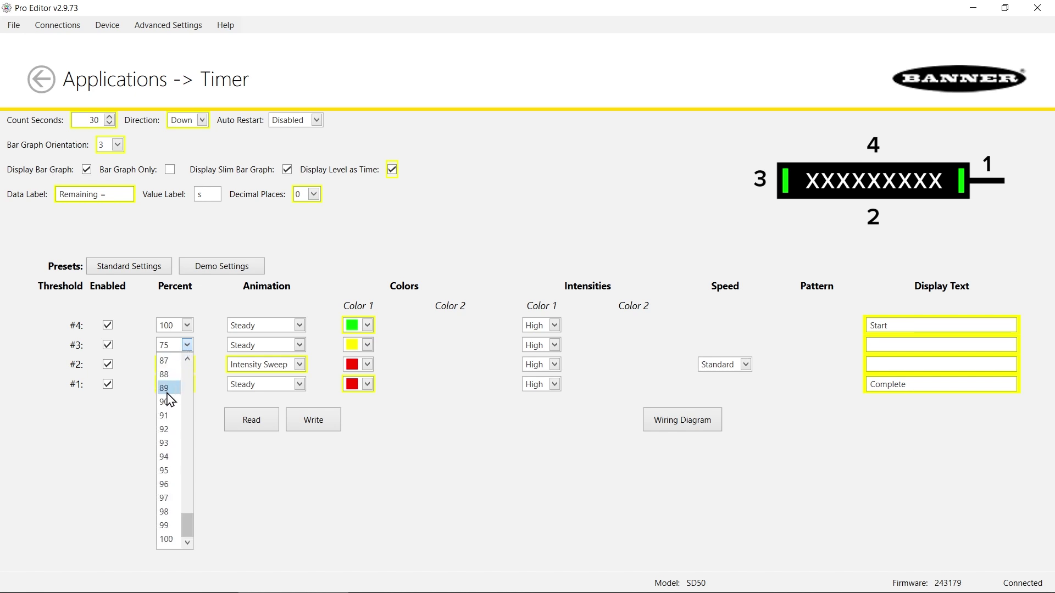
{"action": "left_click", "coordinate": [165, 402]}
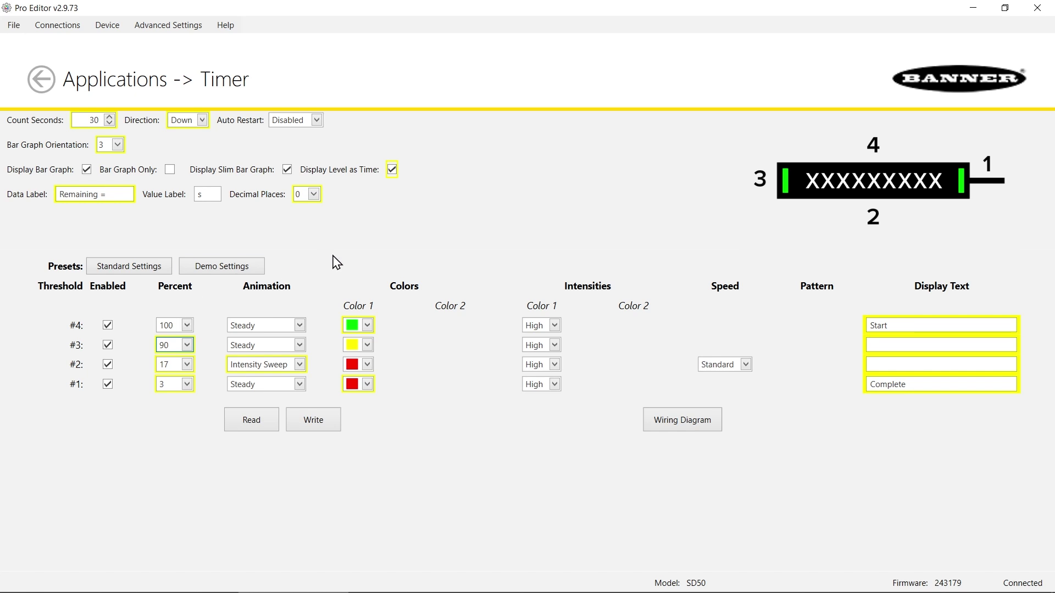
Write the timer configuration to the SD50 and confirm Device Write Success.
{"action": "left_click", "coordinate": [325, 426]}
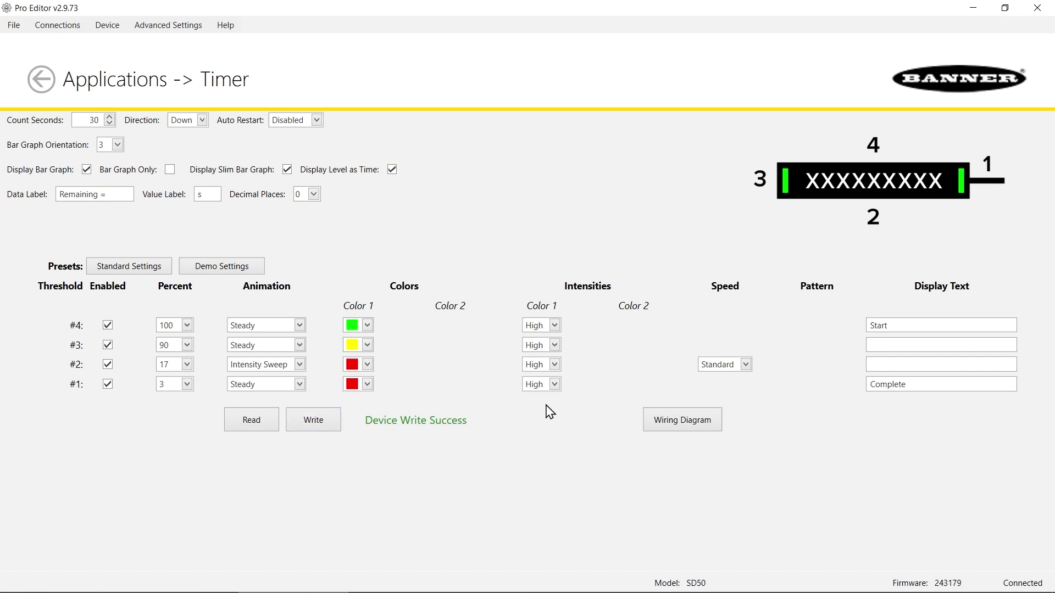